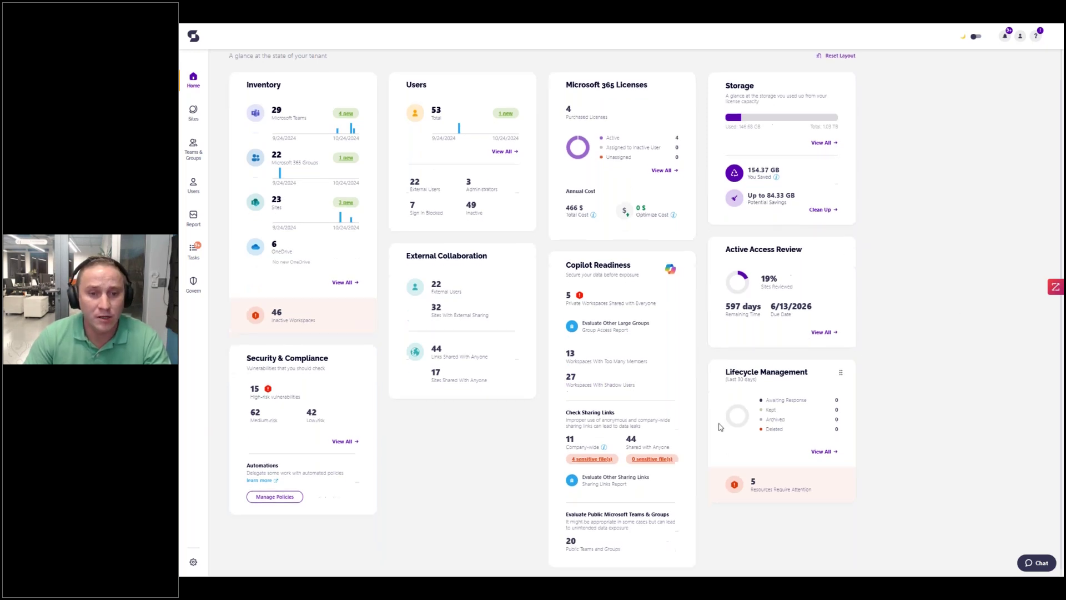
# Review the private workspaces shared with everyone from the Copilot Readiness overview, and return to the environment overview.
pyautogui.scroll(-1, 719, 452)
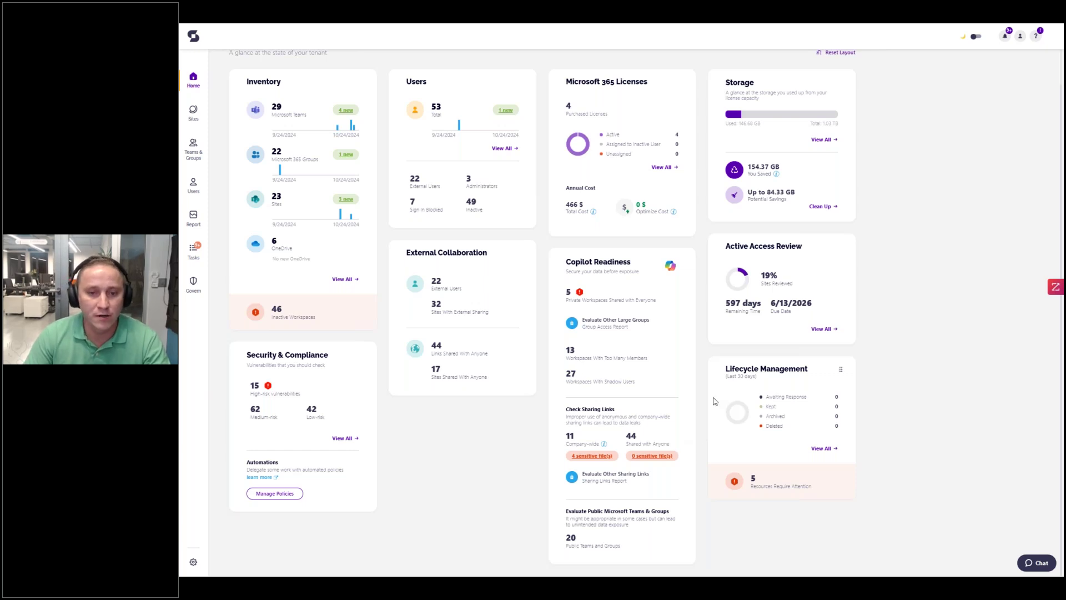
pyautogui.click(630, 300)
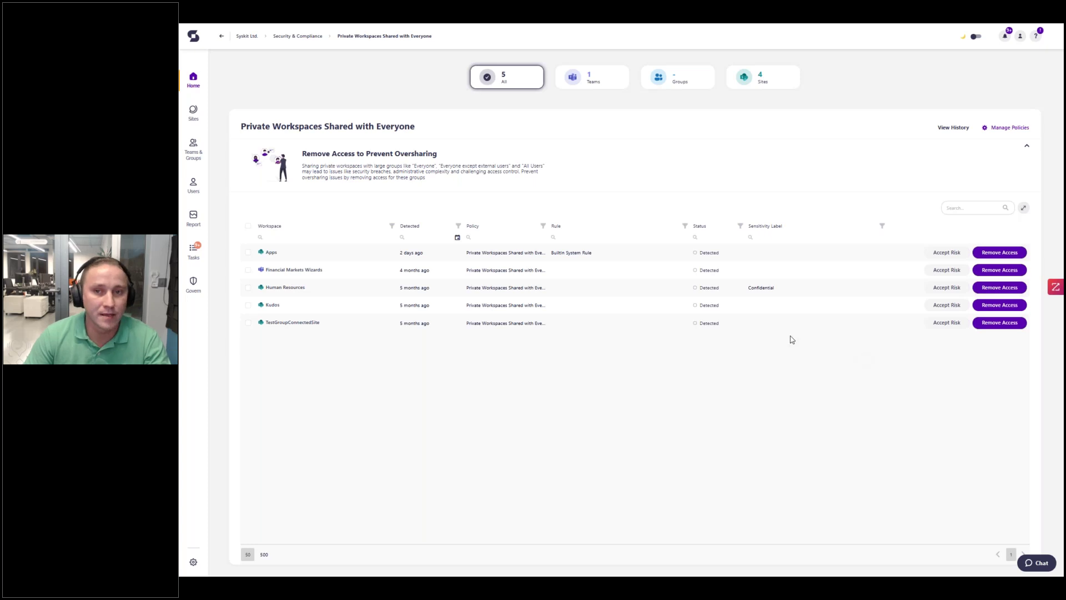
pyautogui.click(223, 36)
pyautogui.scroll(-1, 602, 422)
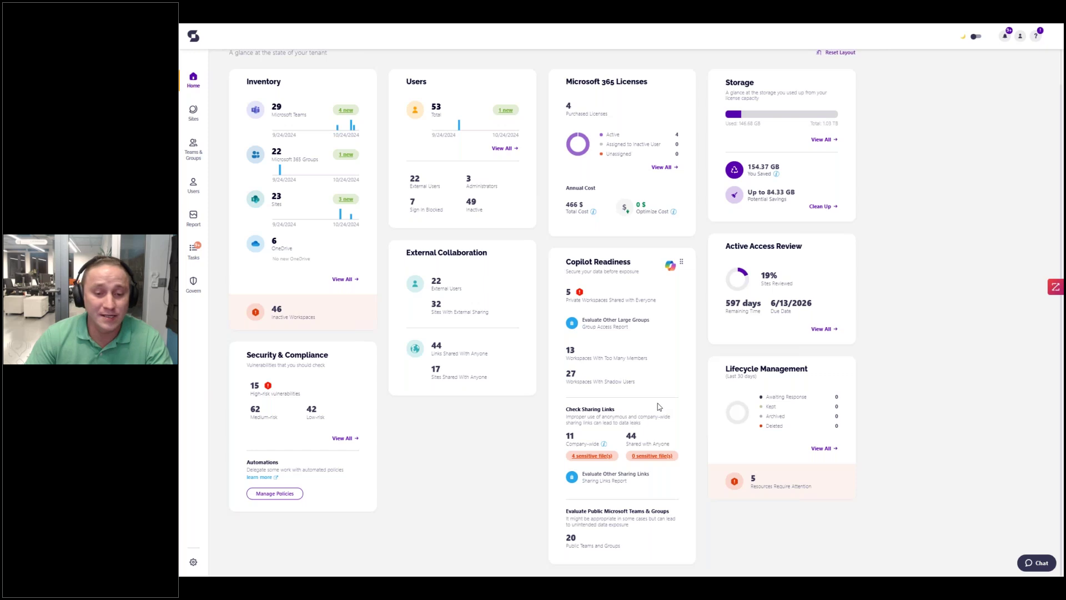
# Open the company-wide sharing links report, check the actions available for DevOps_Process_Improvement_Analysis.xlsx, and return to the environment overview.
pyautogui.click(572, 438)
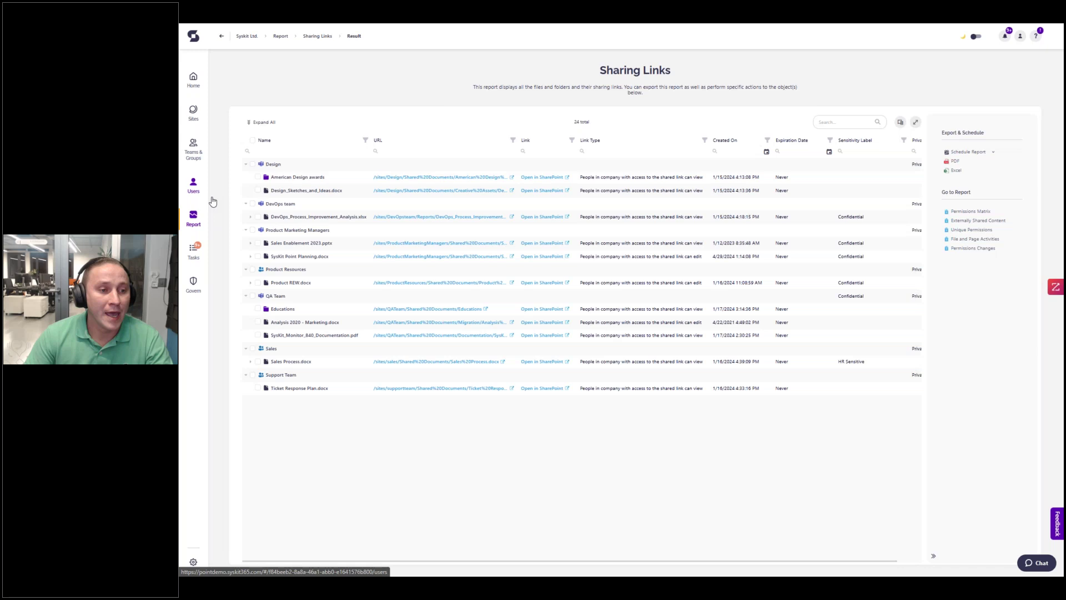
pyautogui.click(257, 217)
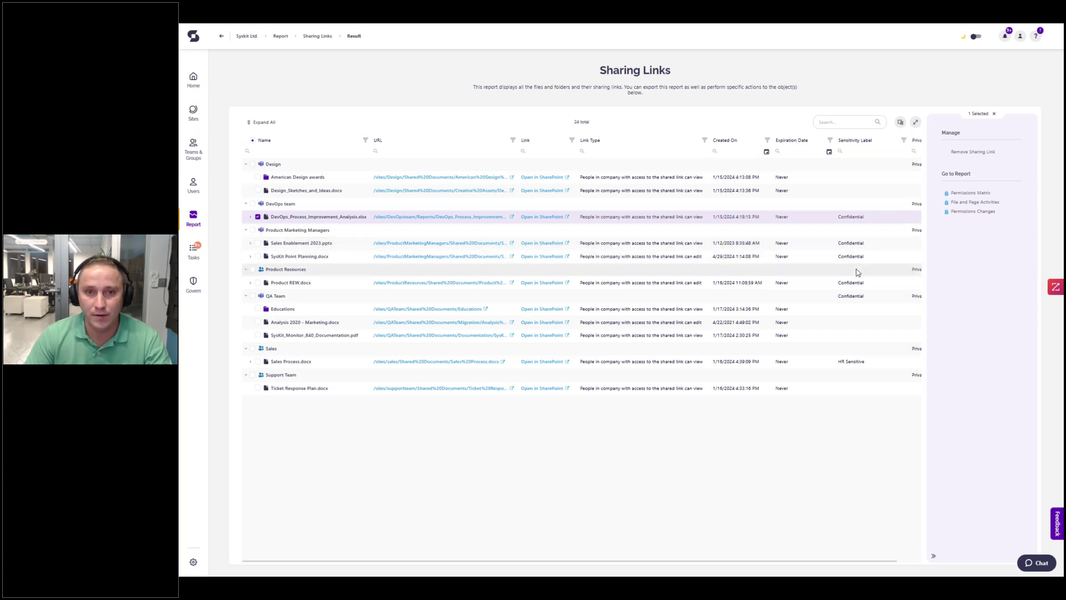
pyautogui.click(220, 39)
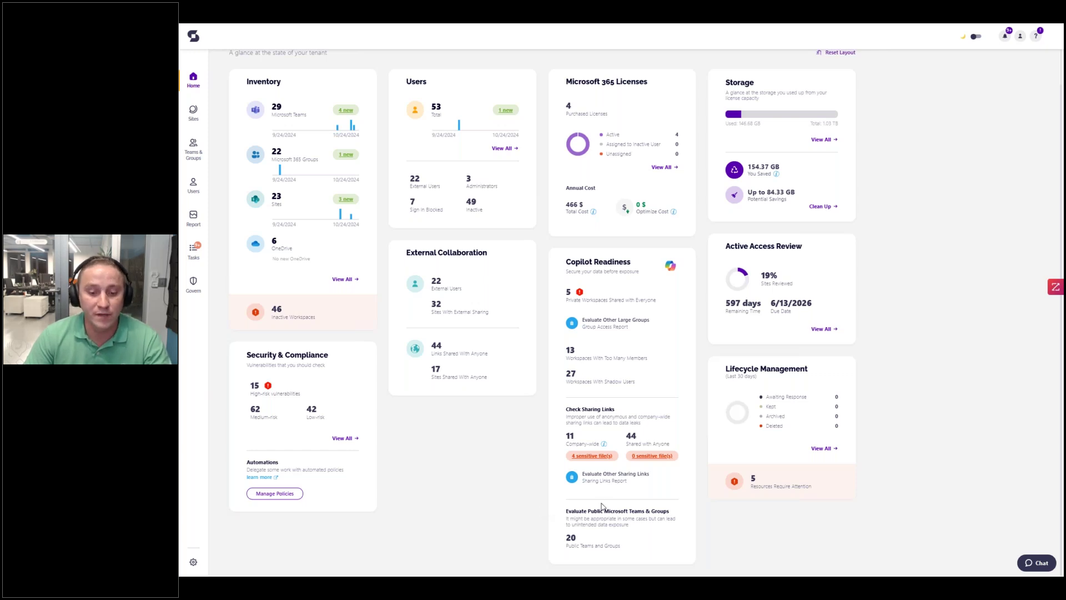
# Open the list of public Teams and Groups, check the management actions for All Company, and return to the environment overview.
pyautogui.click(572, 539)
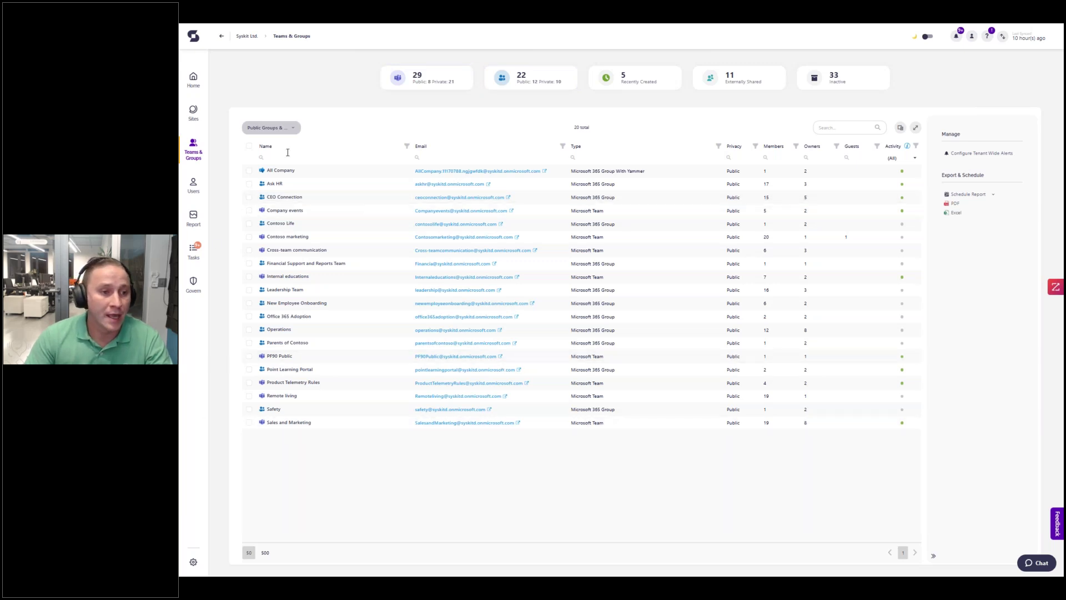
pyautogui.click(248, 171)
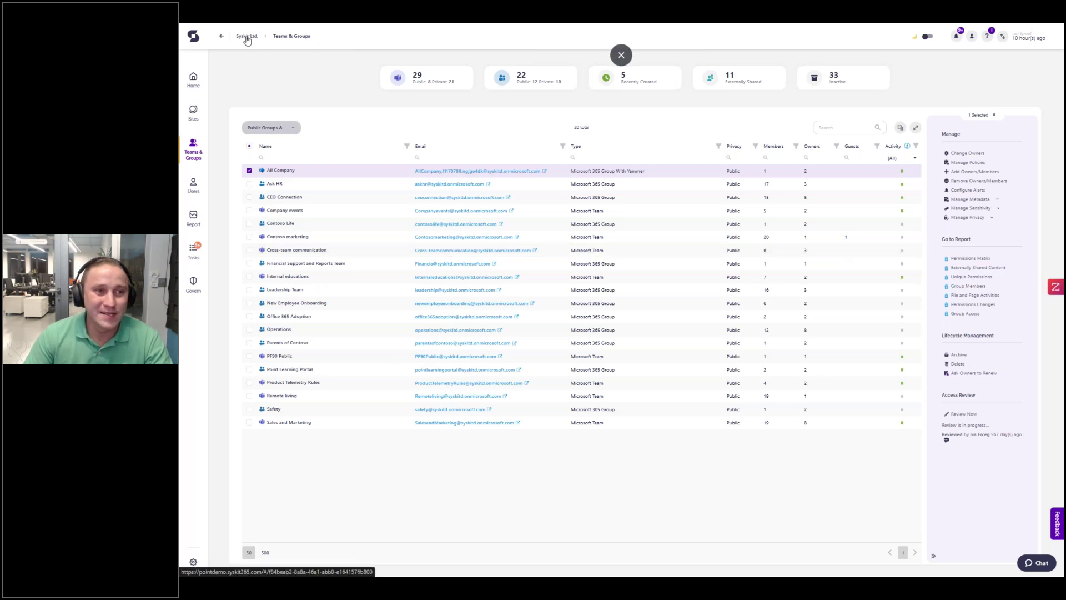
pyautogui.click(193, 154)
pyautogui.click(194, 79)
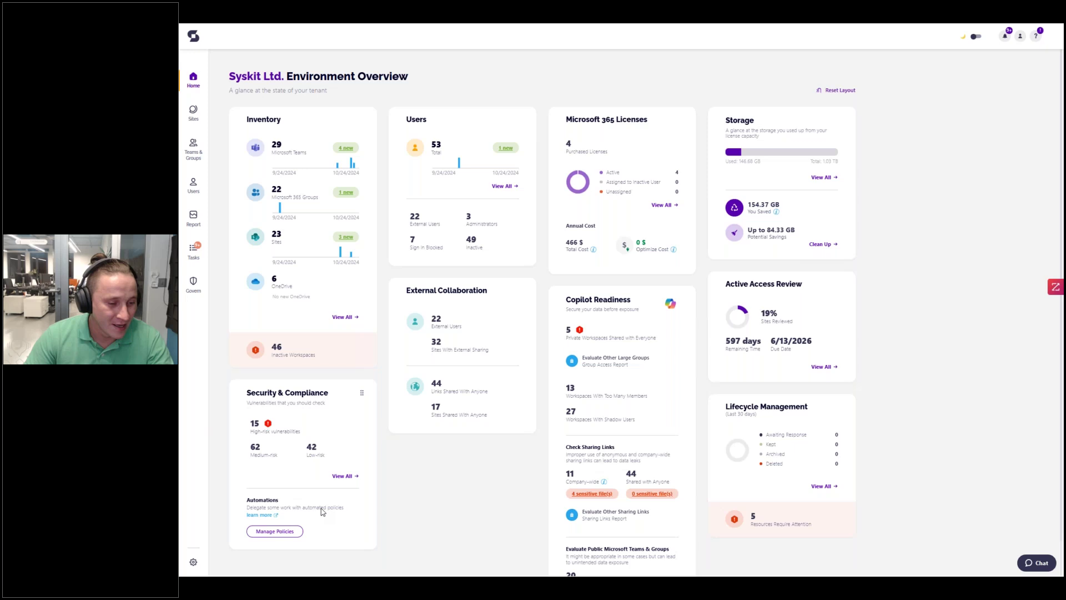
# Review the Lifecycle Management settings for inactive content and the automation options to keep, archive or delete workspaces.
pyautogui.click(193, 561)
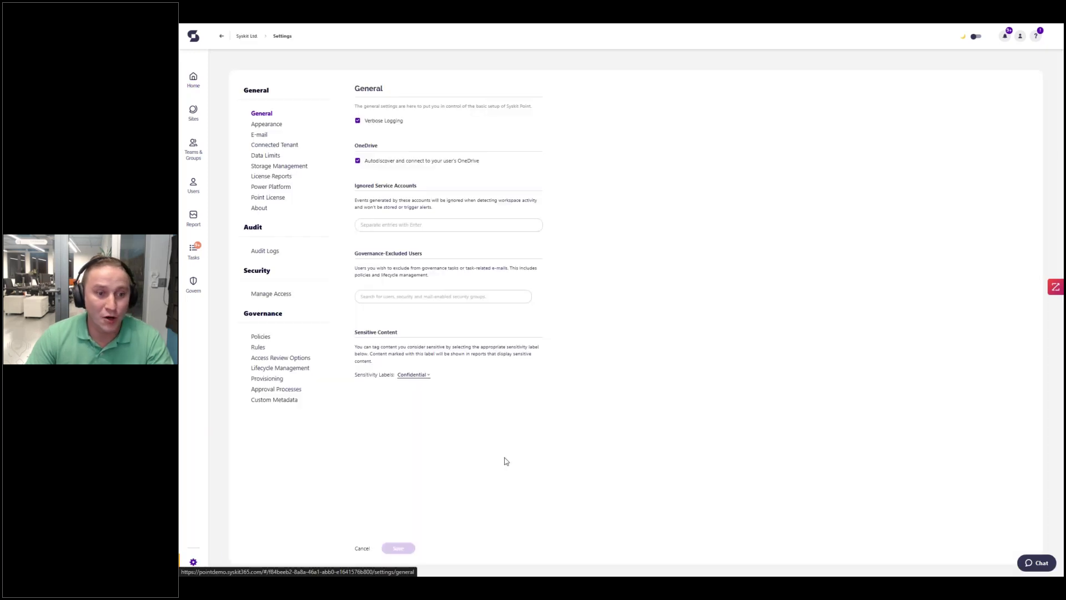
pyautogui.click(300, 374)
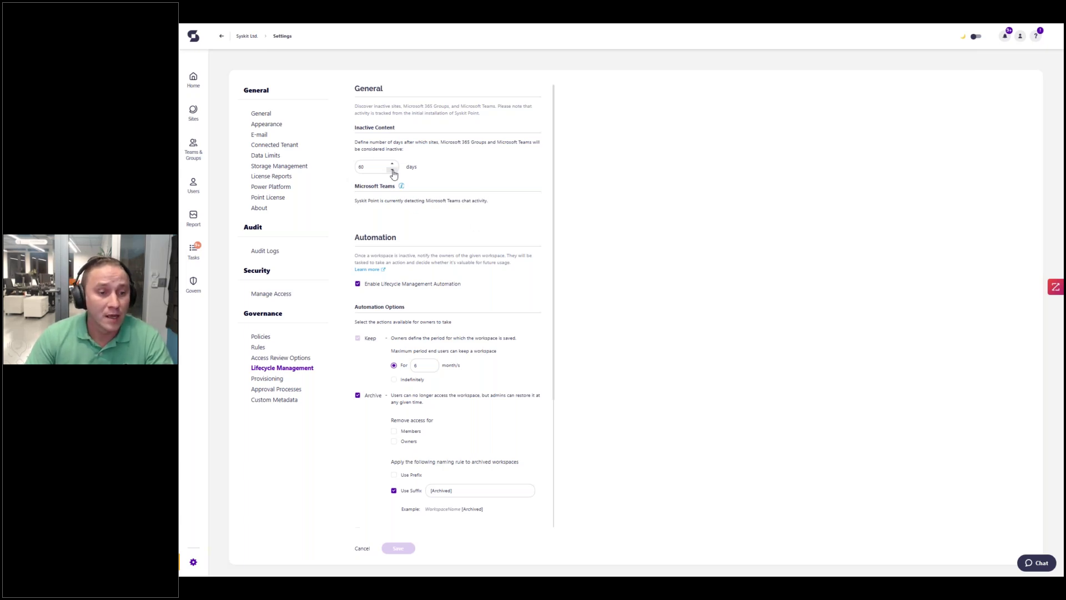
pyautogui.scroll(-2, 473, 304)
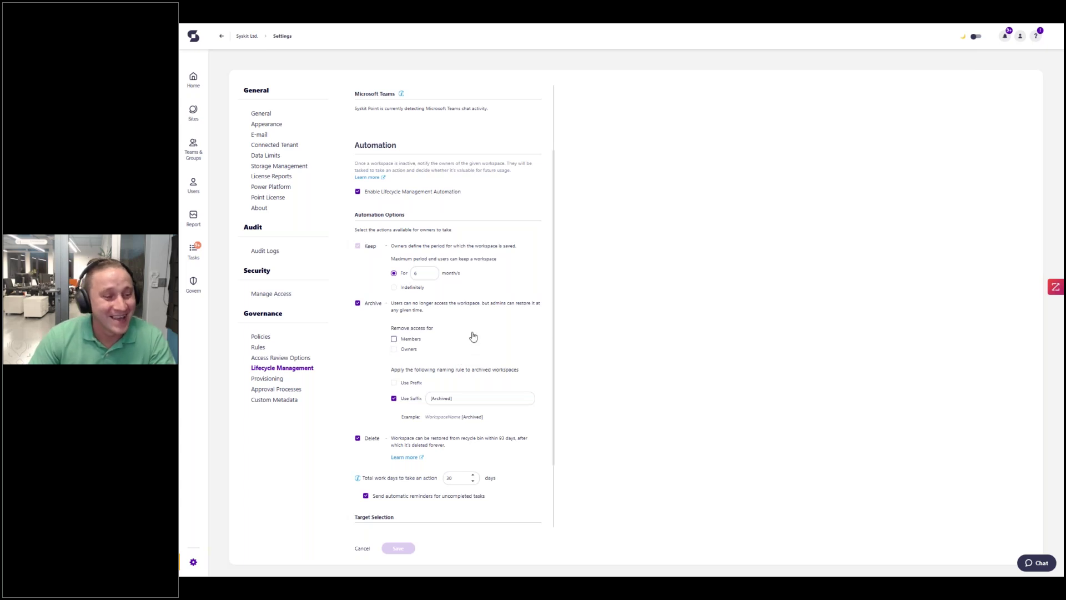
# Look through the governance policies and inspect the "All users and shared files" access review policy without changing it.
pyautogui.click(263, 337)
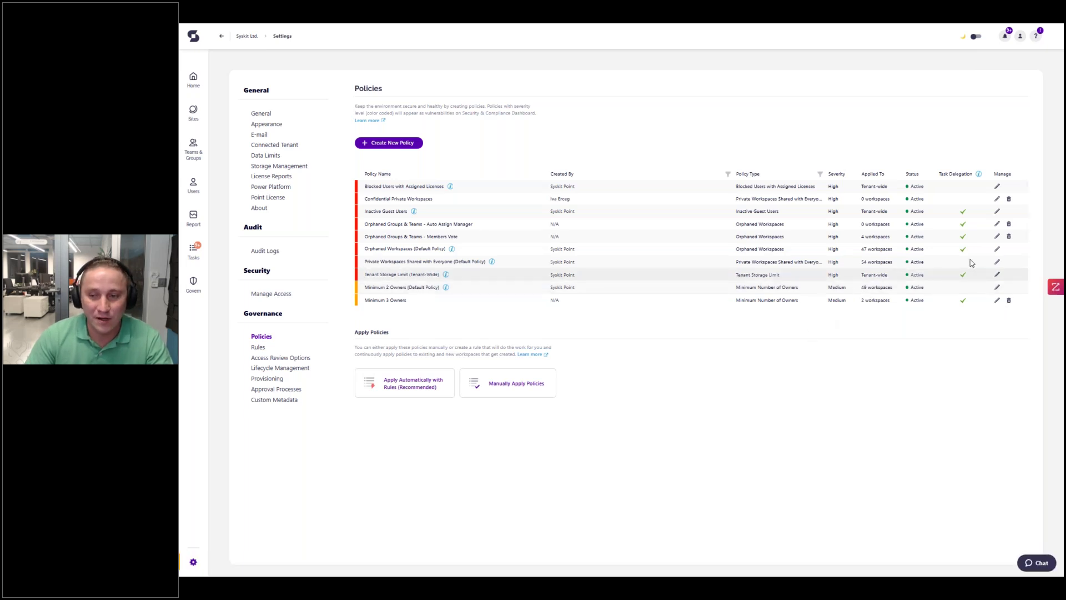
pyautogui.scroll(-5, 974, 270)
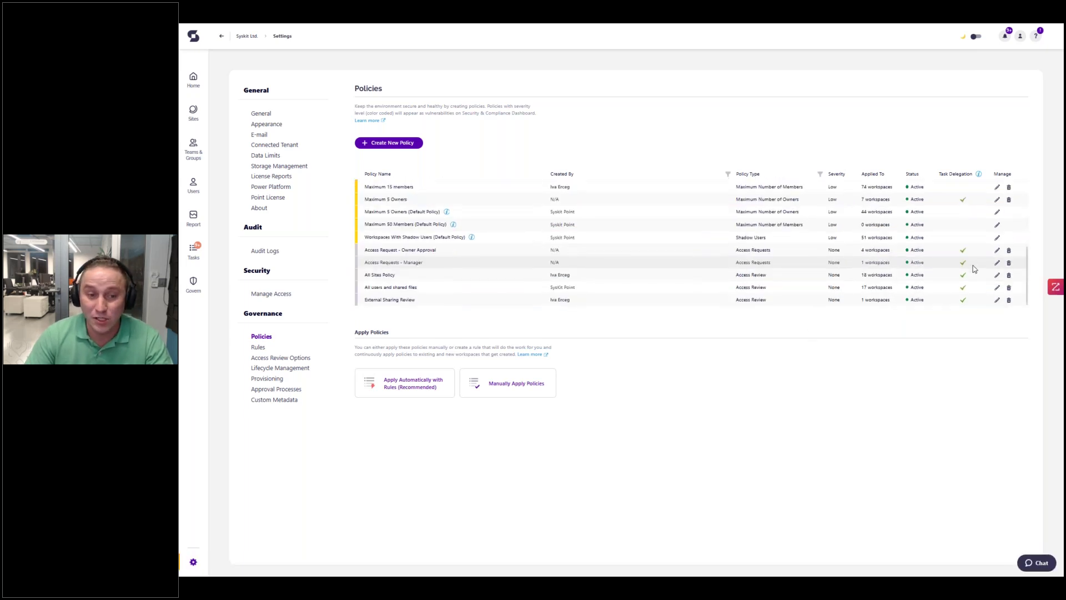
pyautogui.click(997, 287)
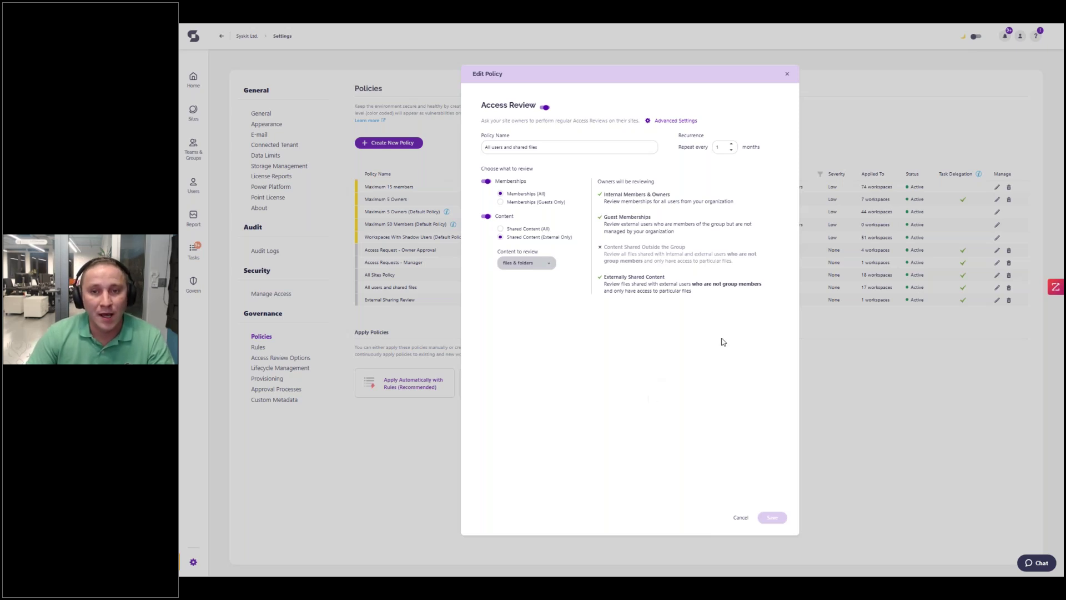
pyautogui.click(788, 75)
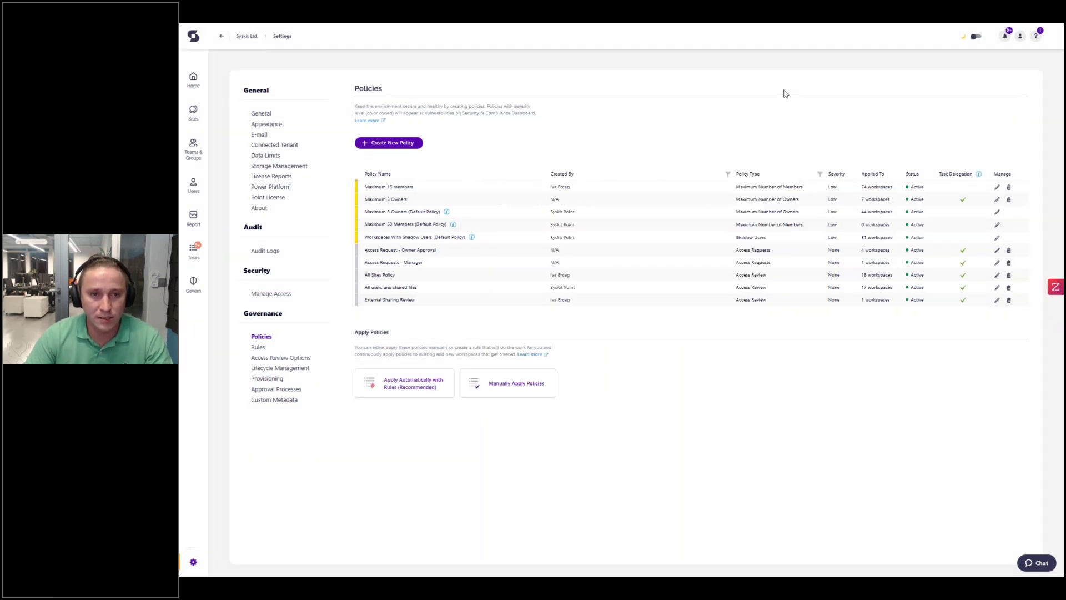
# Open the Confidential Private Workspaces rule and inspect its sensitivity label condition without changing it.
pyautogui.click(259, 347)
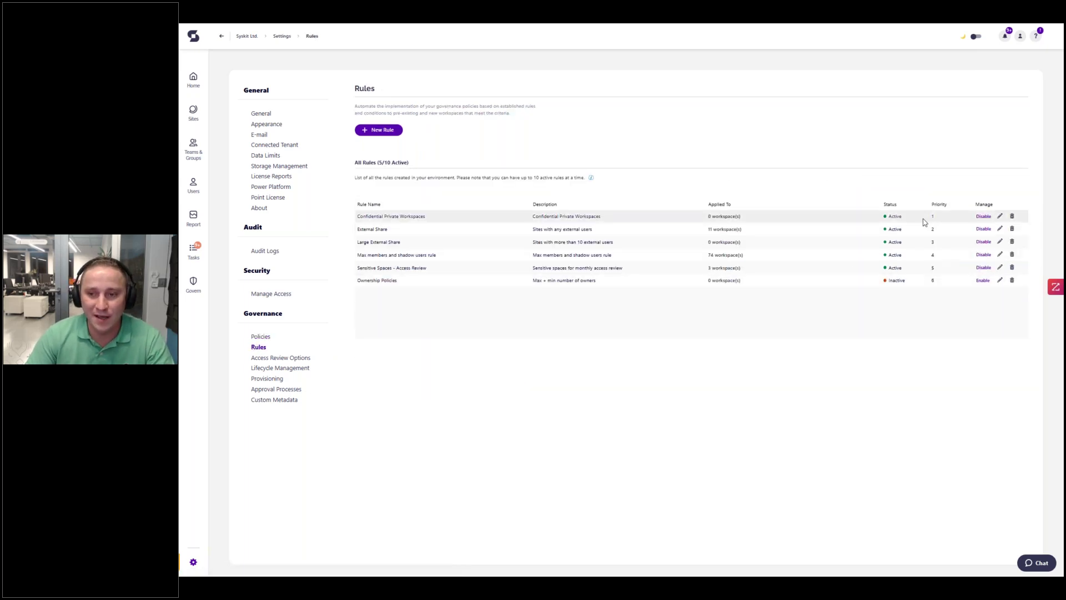
pyautogui.click(1001, 217)
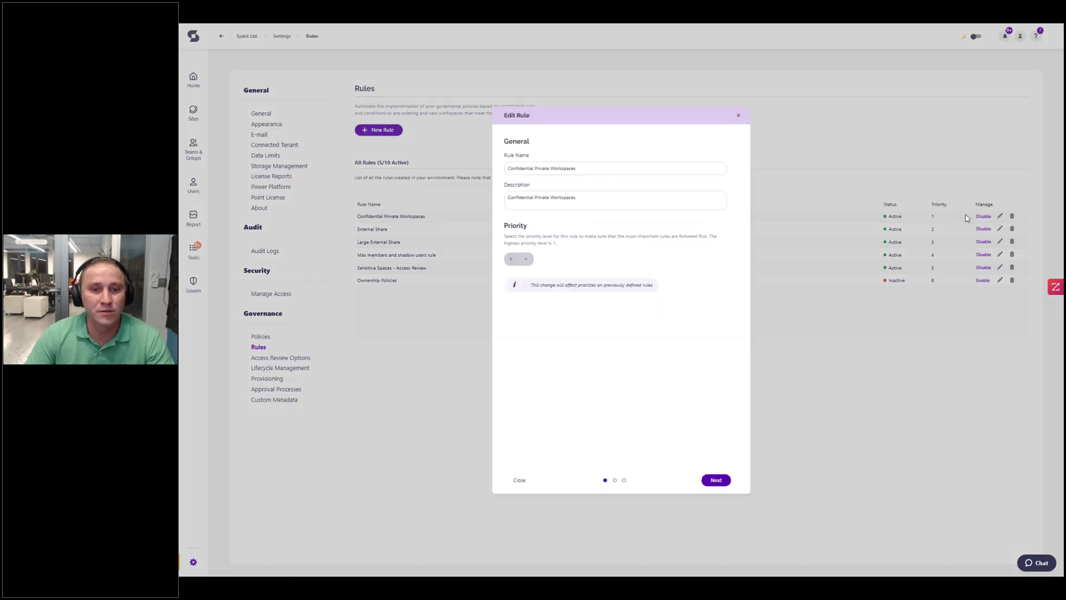
pyautogui.click(615, 481)
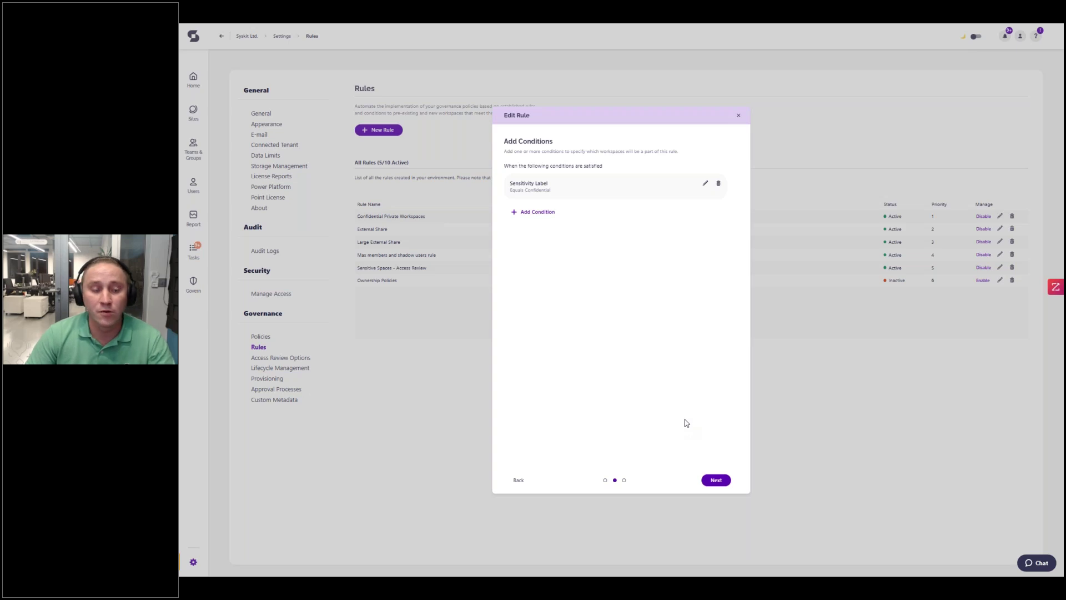
pyautogui.click(704, 185)
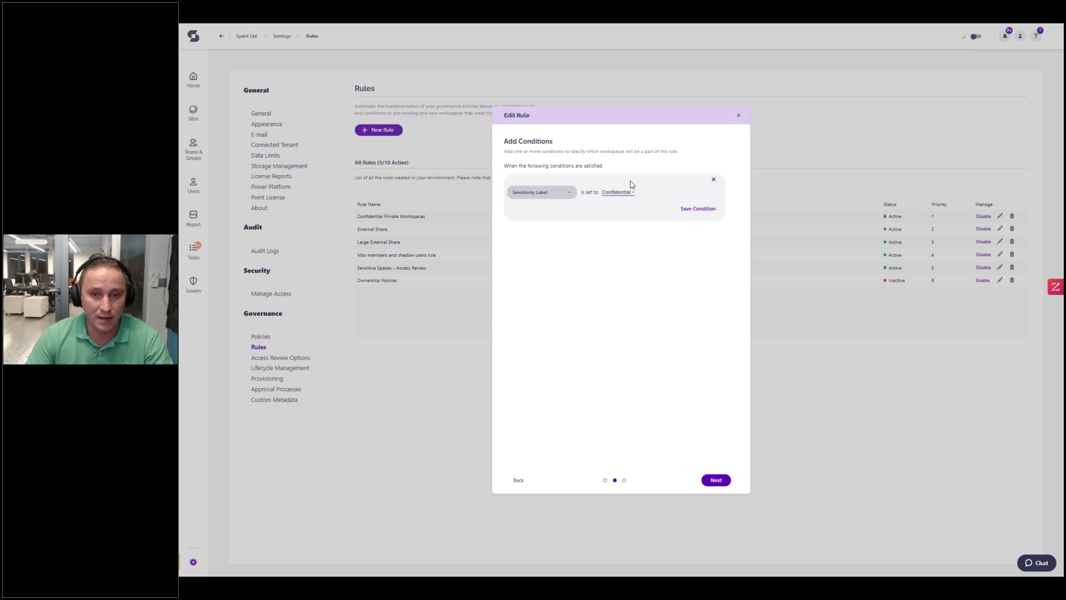
pyautogui.click(713, 180)
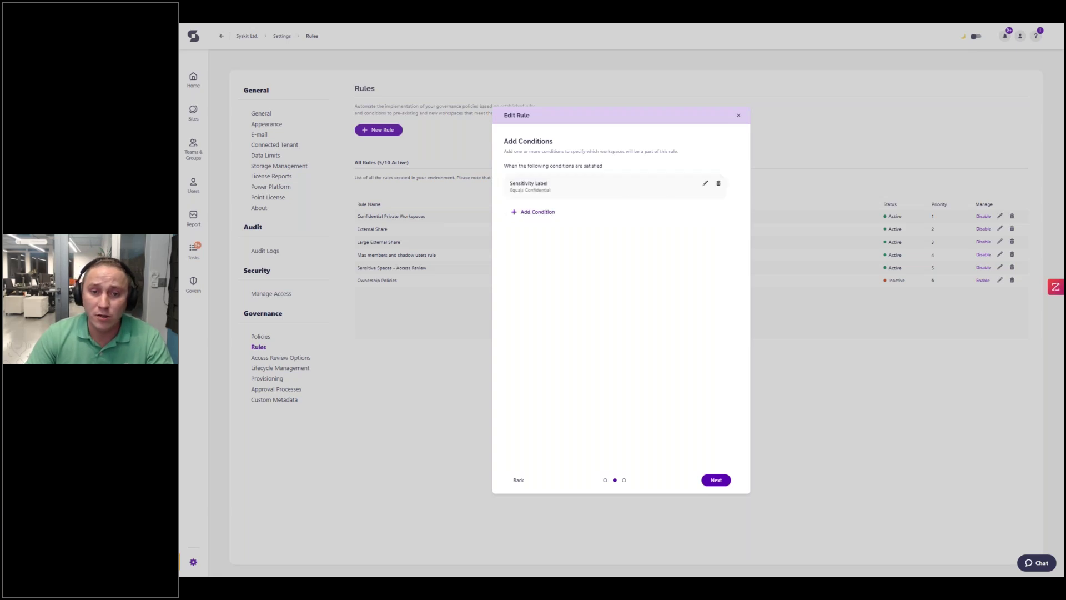
# Examine the attribute options for an additional condition in the rule, and close the rule without saving.
pyautogui.click(549, 213)
pyautogui.click(559, 226)
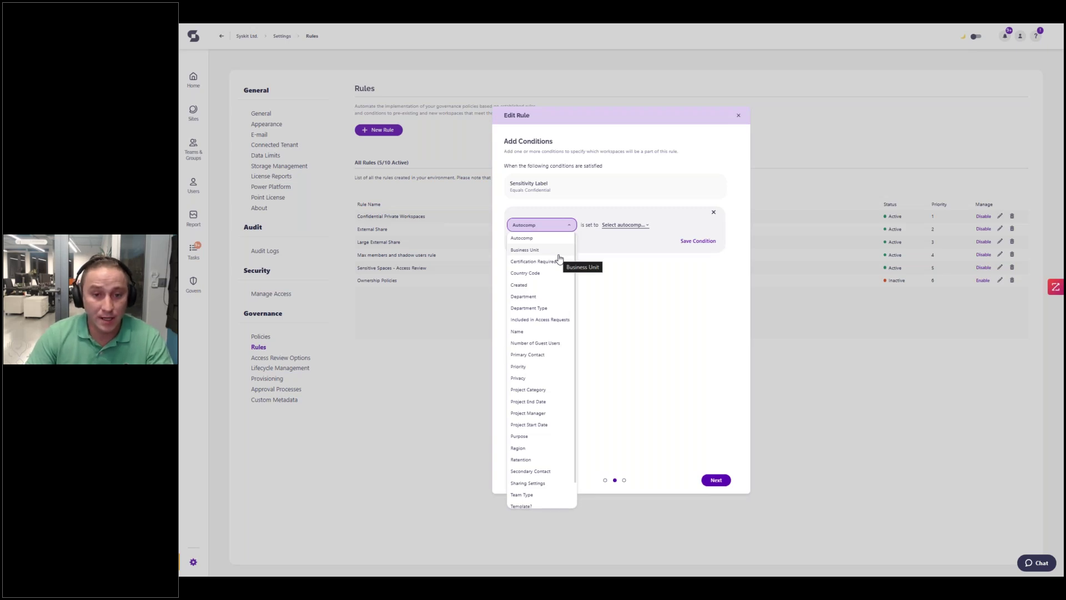
pyautogui.click(622, 269)
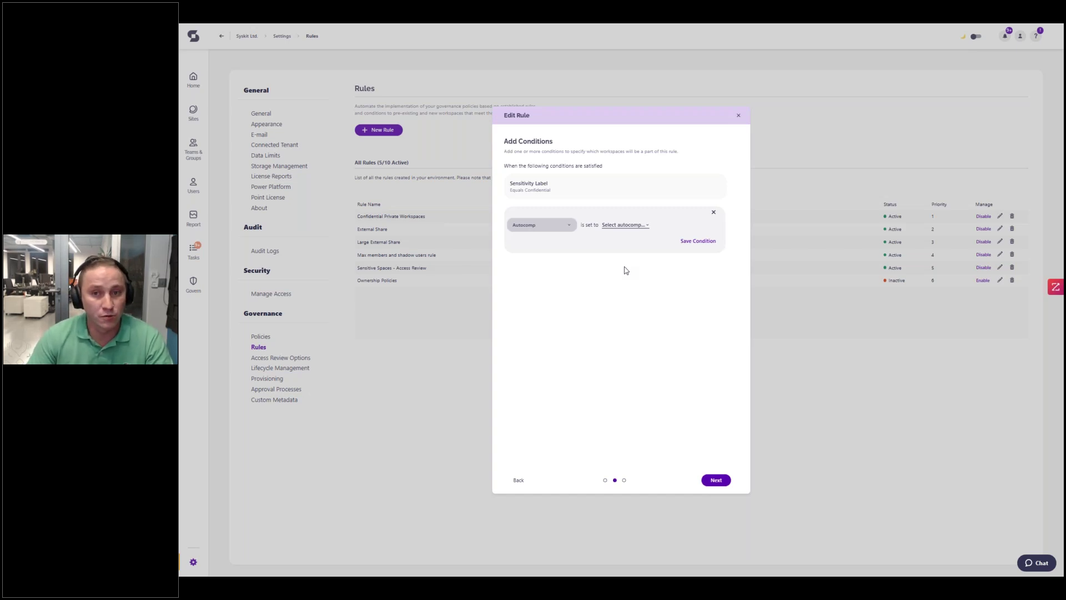
pyautogui.click(739, 117)
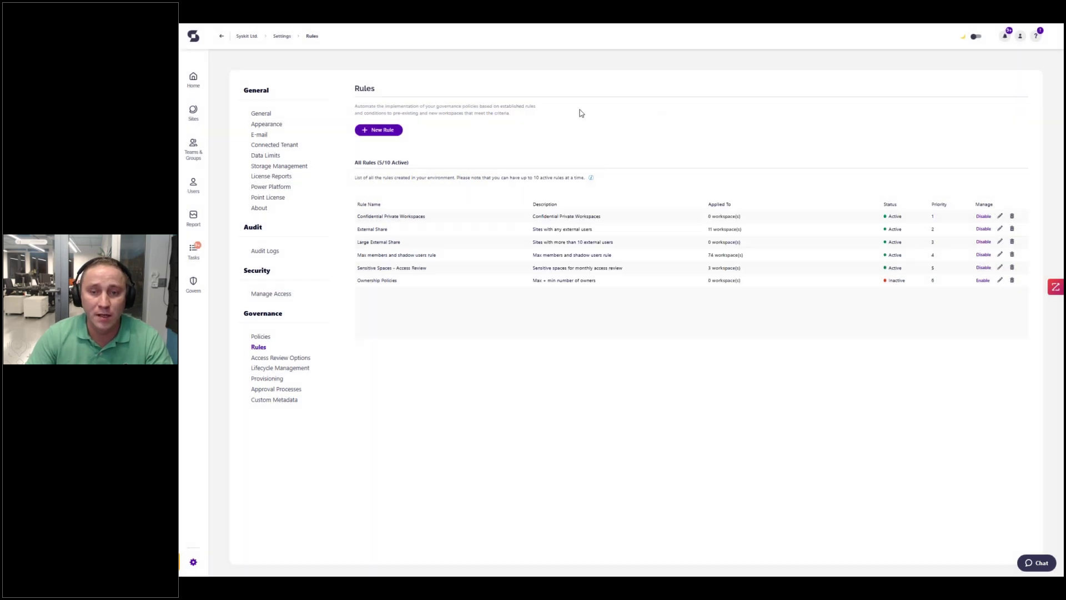
# Select the Administration, All Company and Apps sites in the Sites list.
pyautogui.click(193, 112)
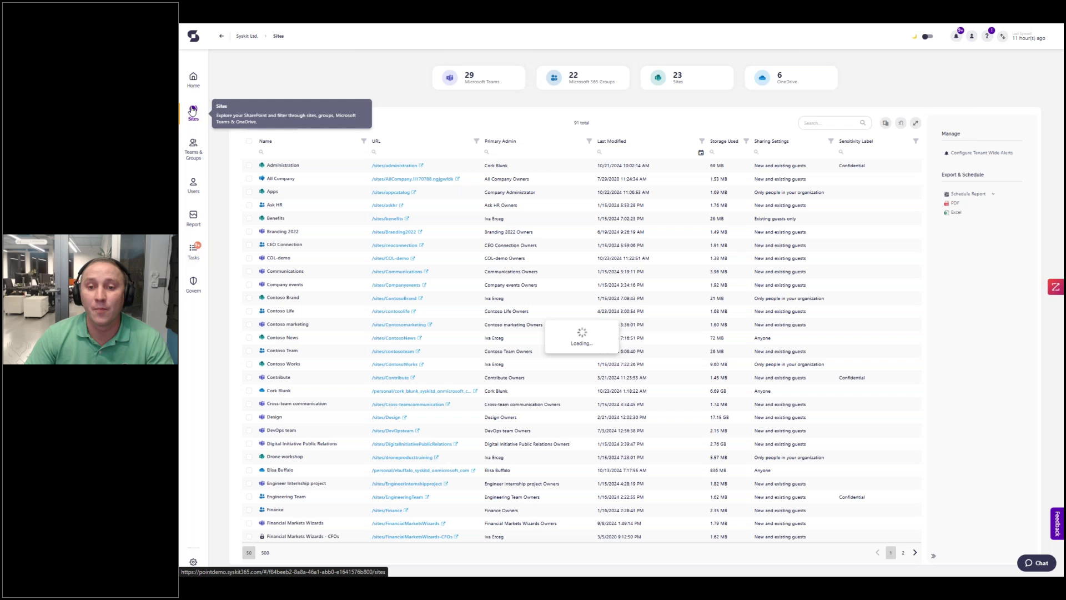
pyautogui.click(249, 165)
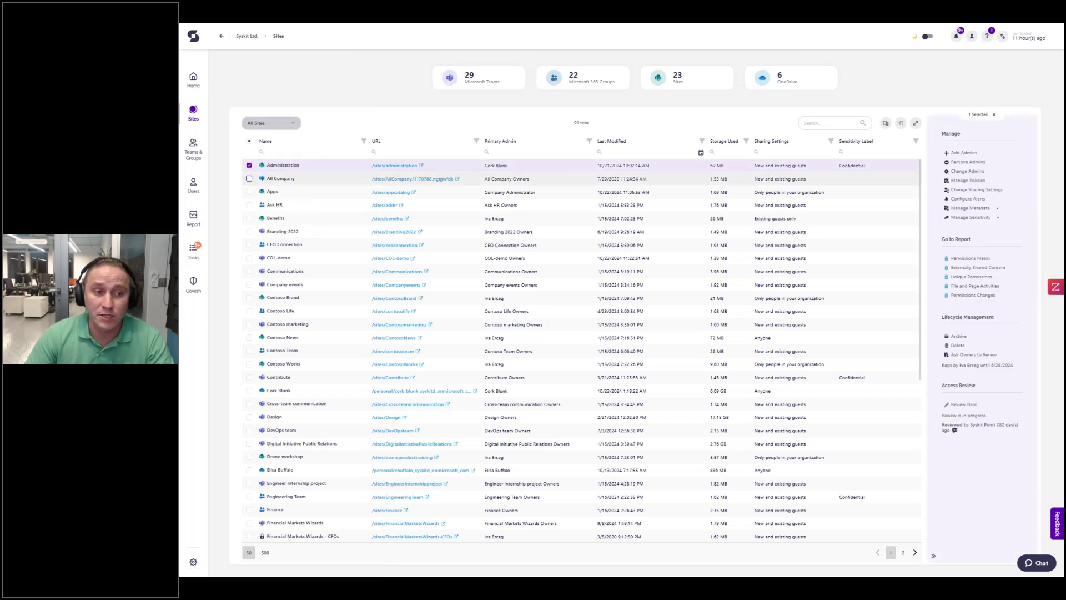
pyautogui.click(248, 178)
pyautogui.click(249, 192)
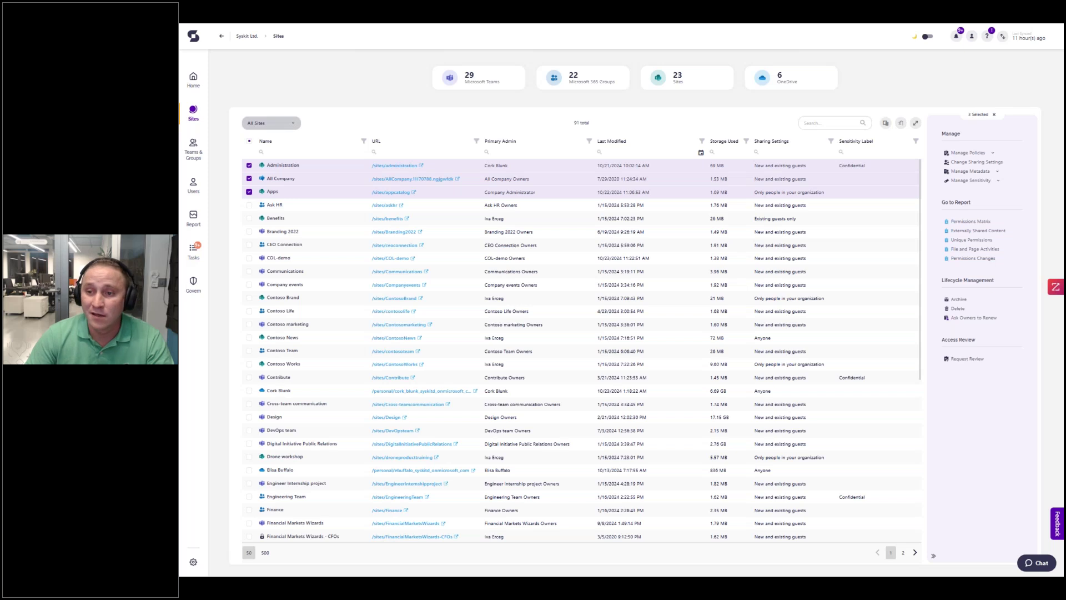
# Prepare a request for owners to update Business Unit, Country Code and Department metadata, discard it unsent, and return to the environment overview.
pyautogui.click(998, 172)
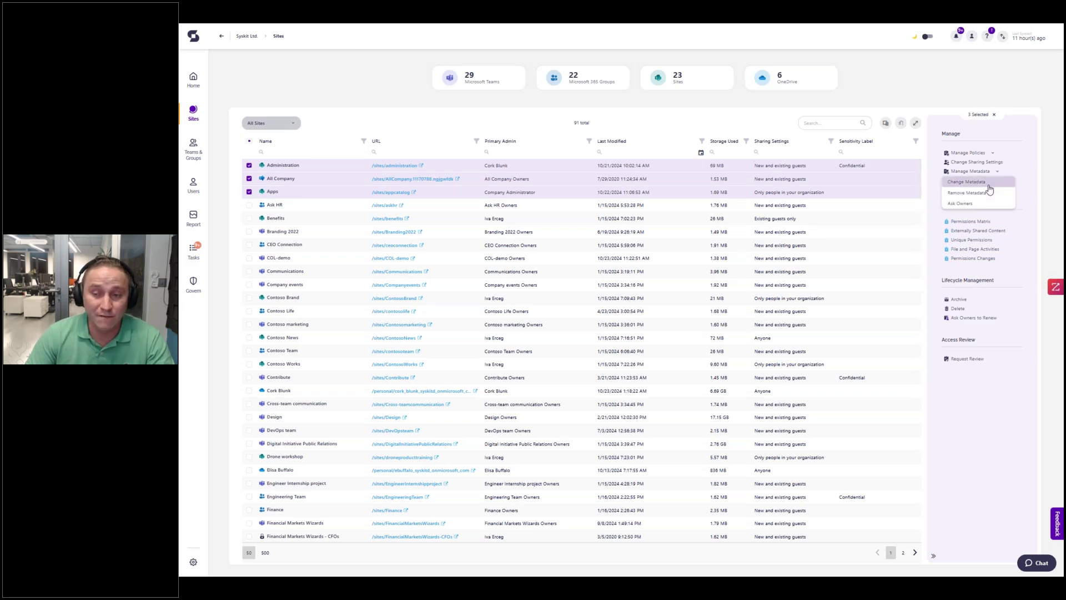
pyautogui.click(987, 204)
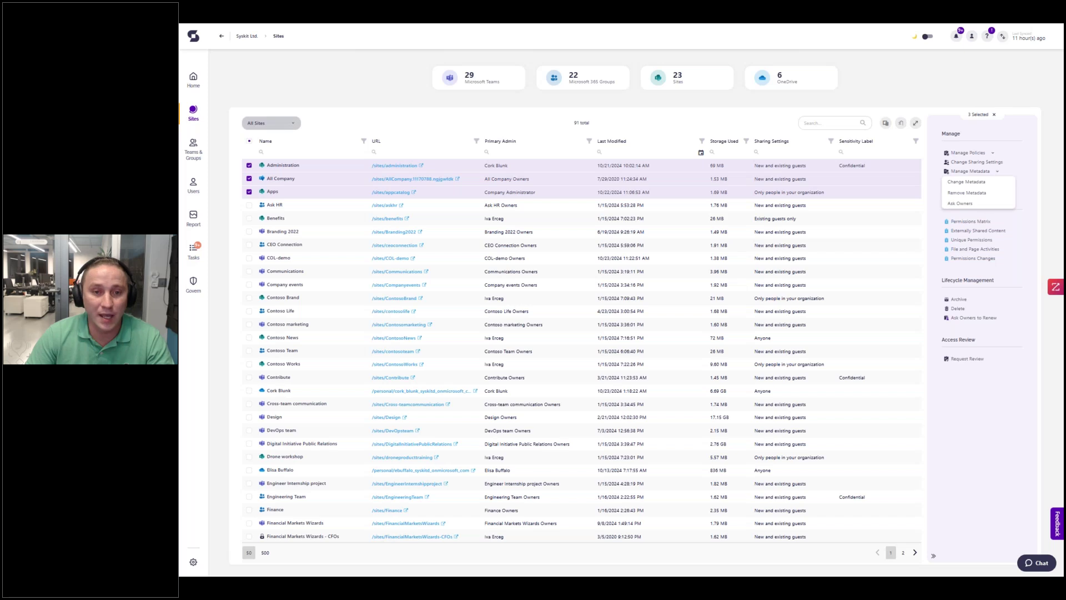
pyautogui.click(558, 271)
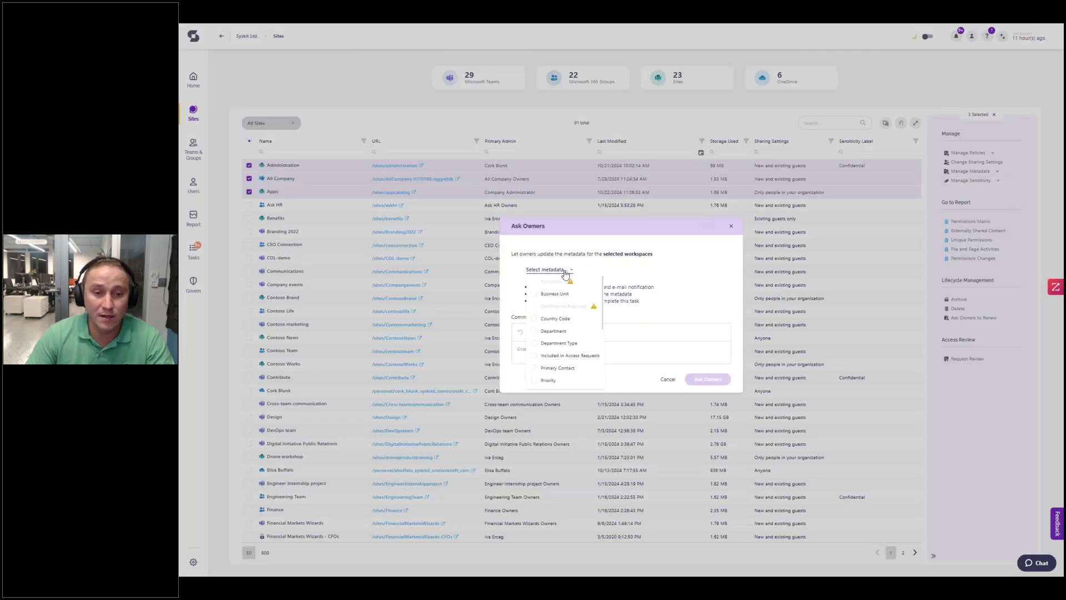
pyautogui.click(548, 294)
pyautogui.click(553, 319)
pyautogui.click(566, 332)
pyautogui.click(697, 272)
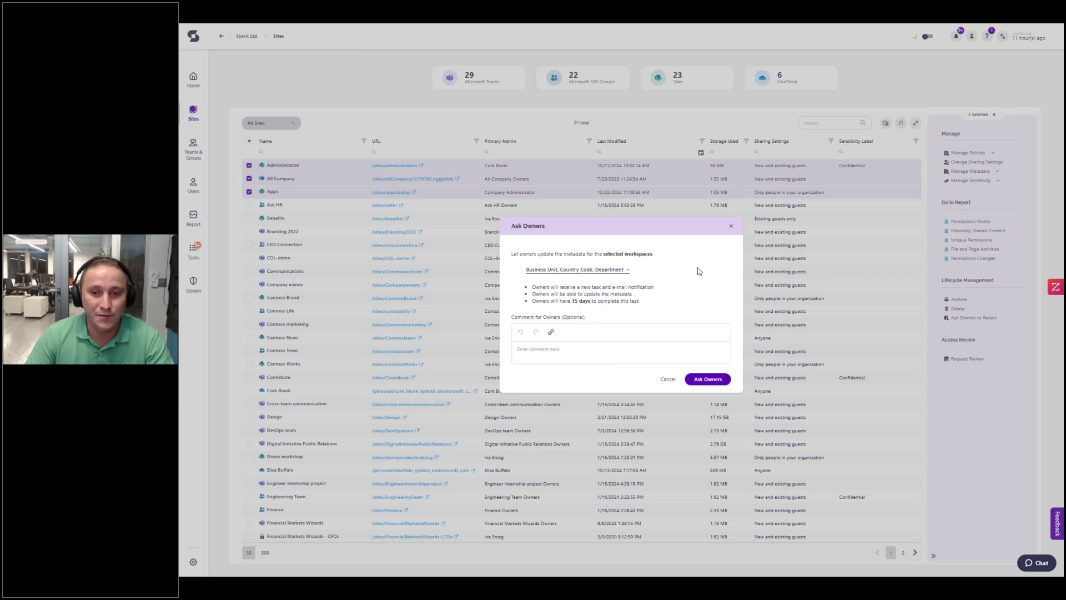
pyautogui.click(730, 227)
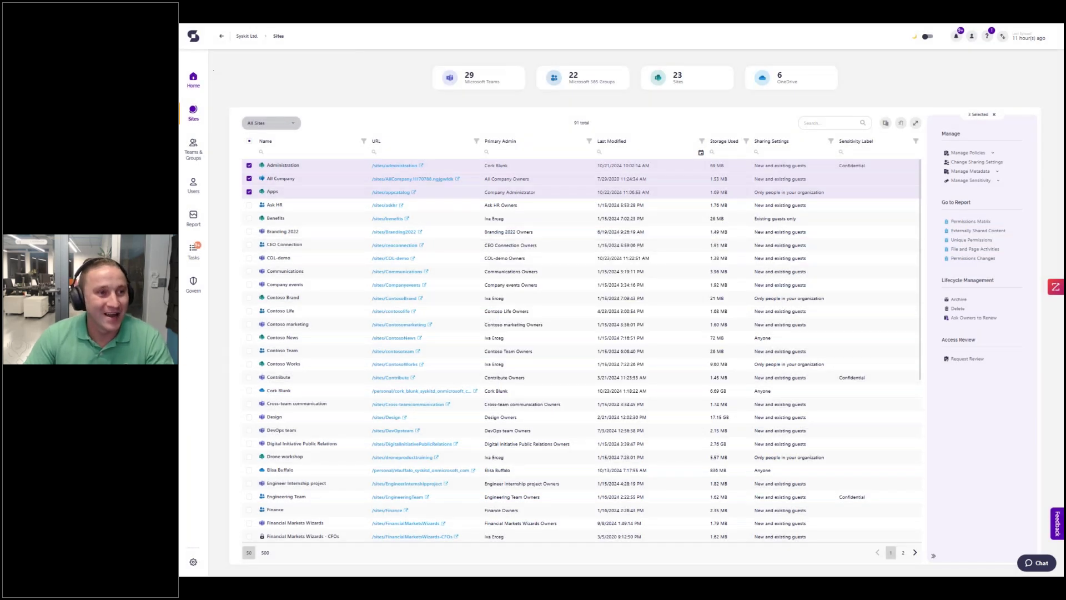
pyautogui.click(193, 79)
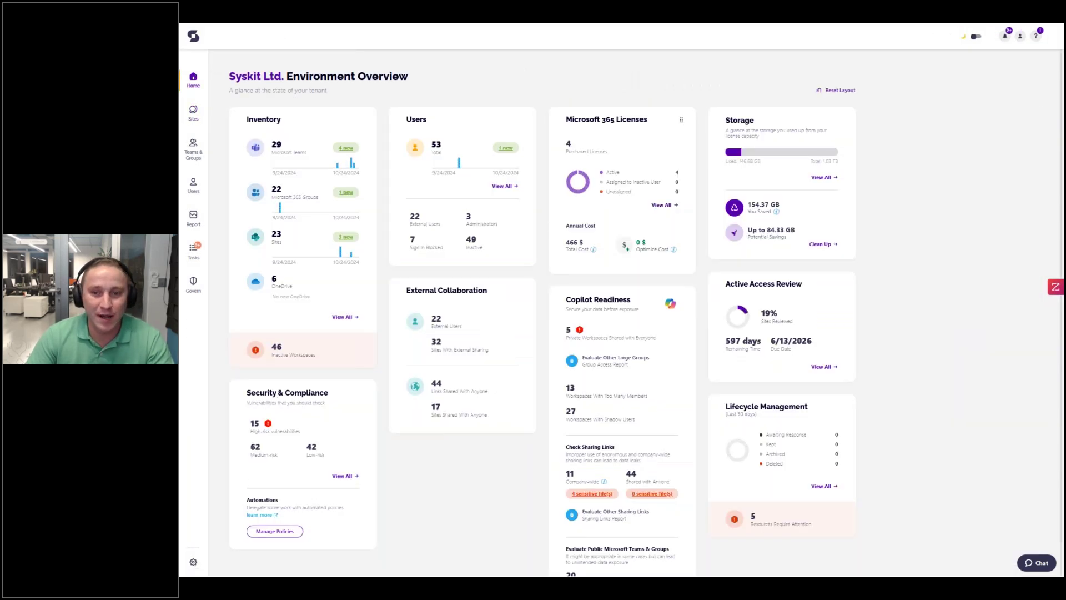